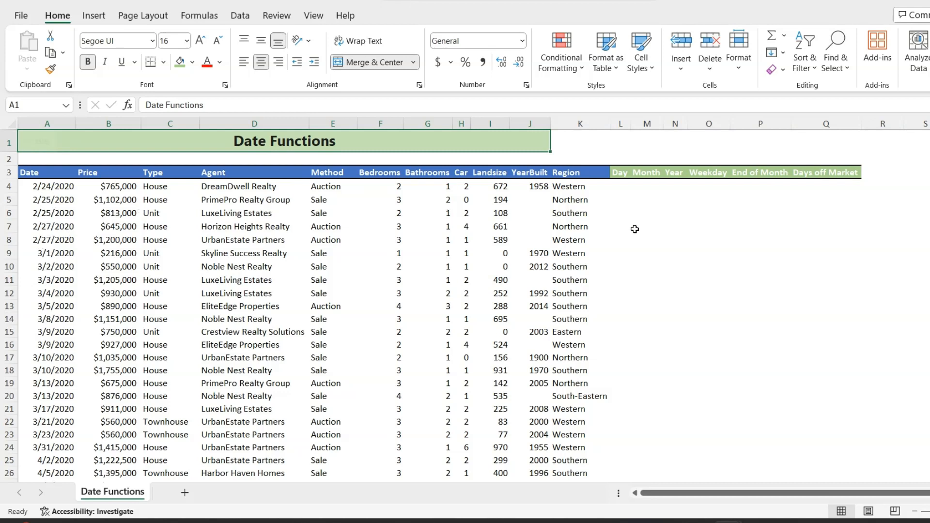
- Extract the day of the month from the Date column with =DAY(A4) in L4 and fill it down to L15
click(622, 187)
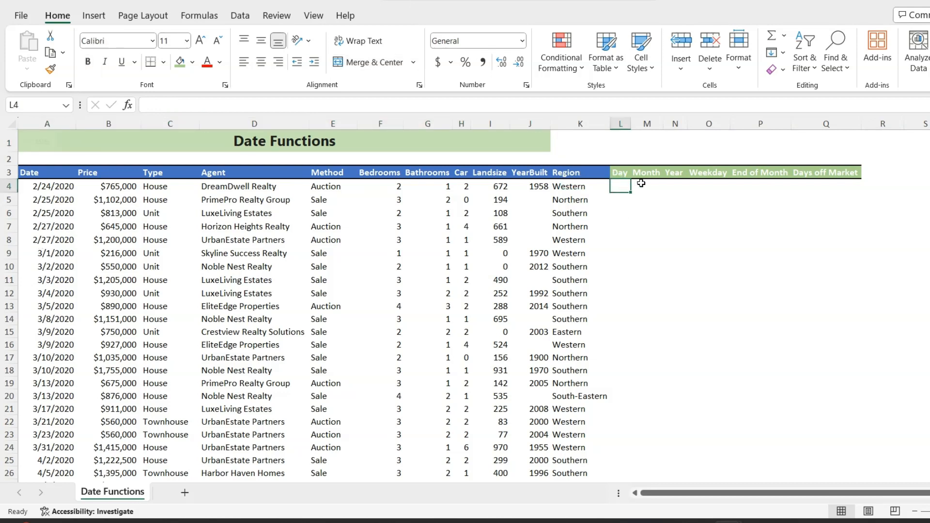
text(=day)
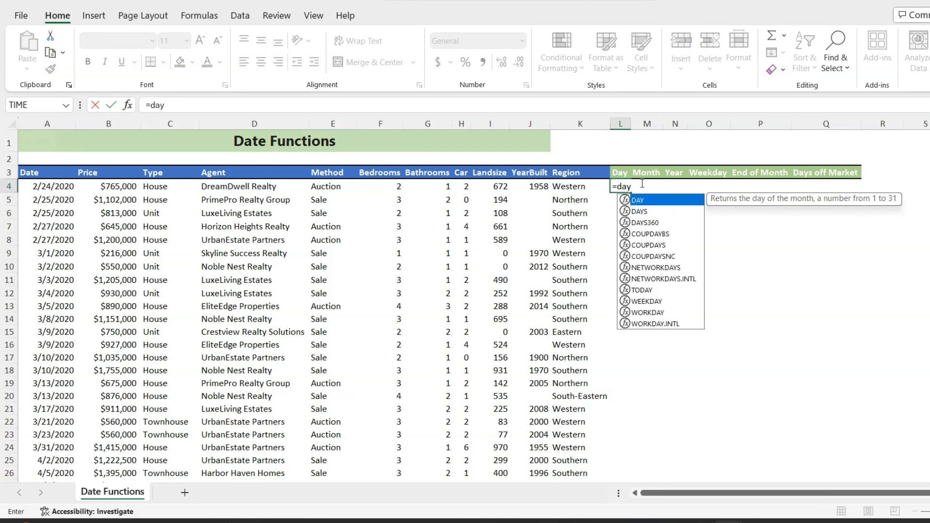
key(Tab)
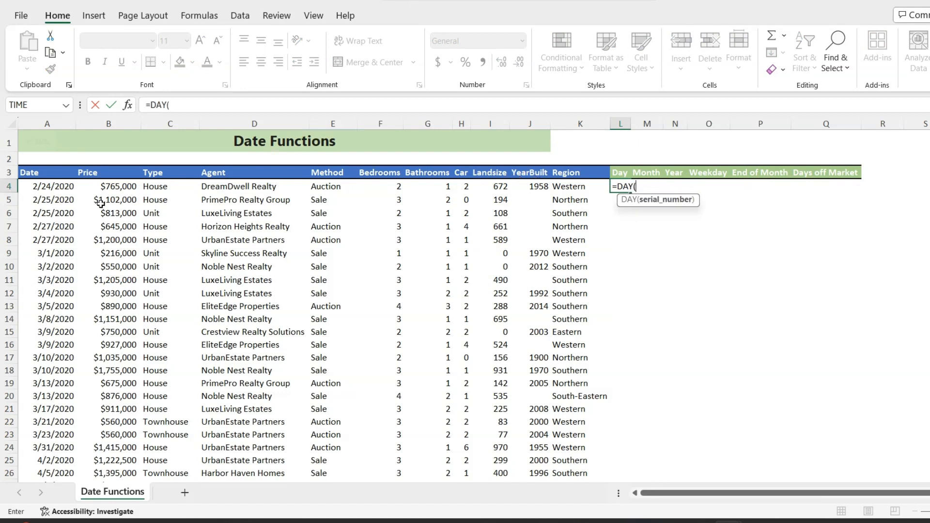
click(51, 187)
key(Return)
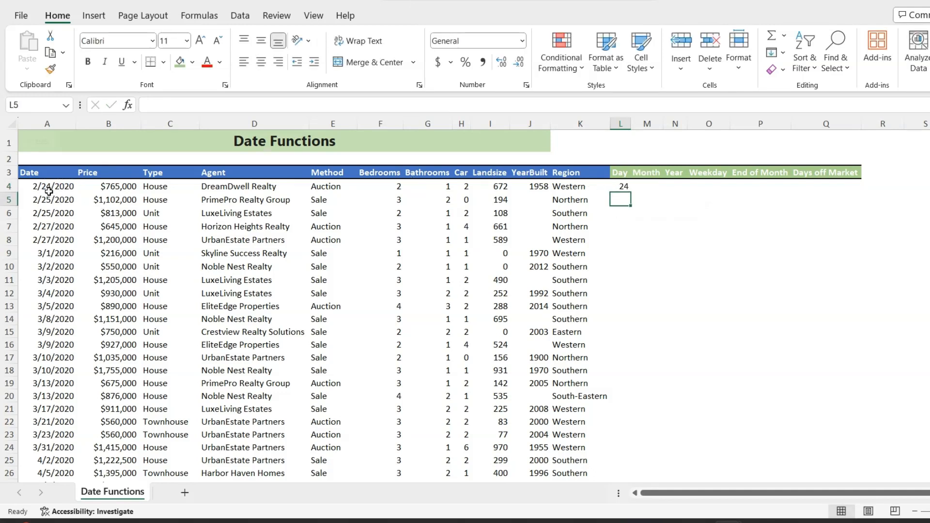
click(623, 186)
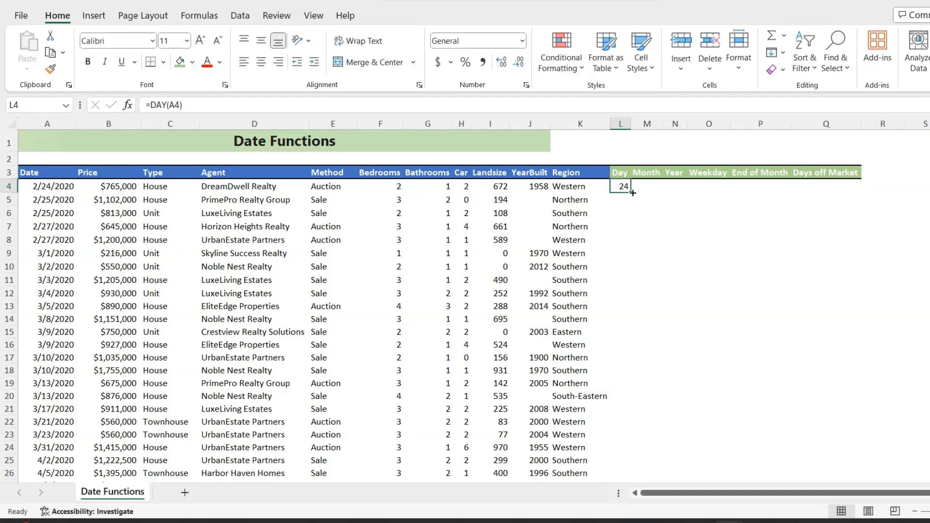
drag(630, 193, 633, 337)
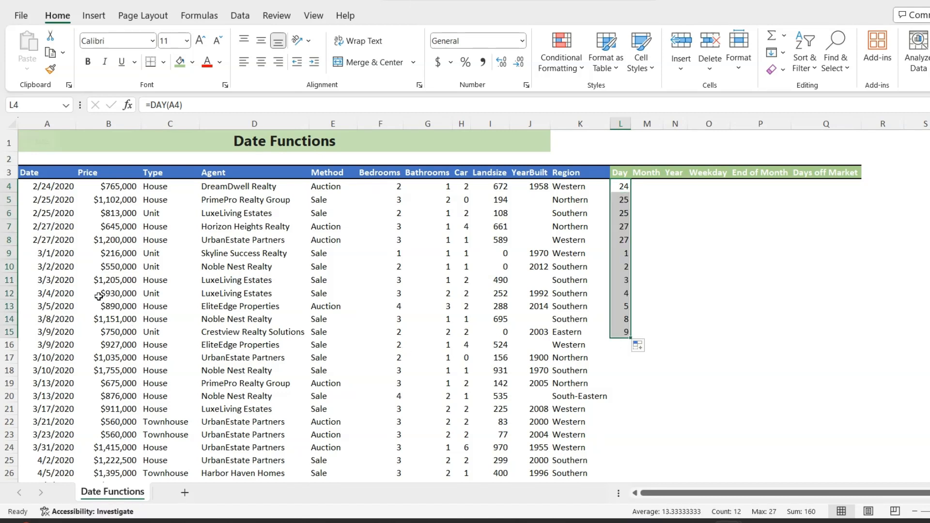
- Enter =MONTH(A4) in M4 of the Month column and copy the formula down to M15
click(652, 189)
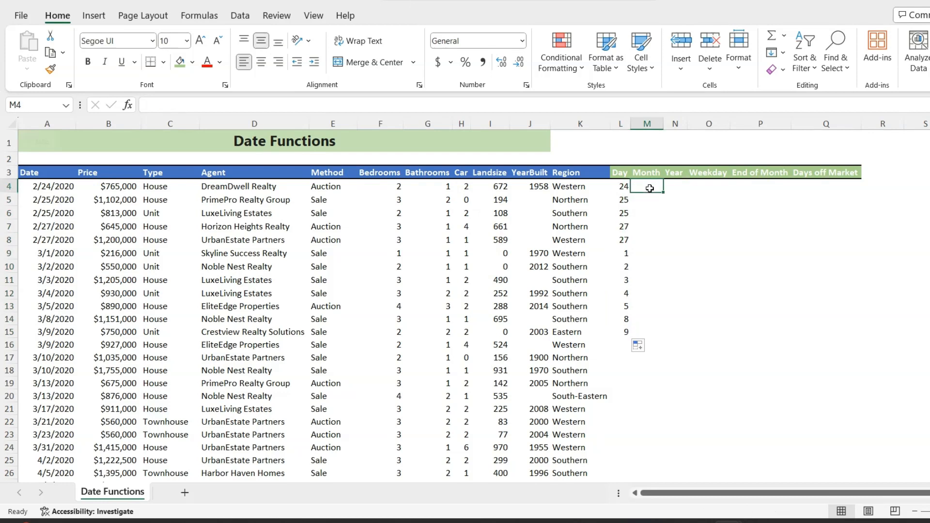
text(=mon)
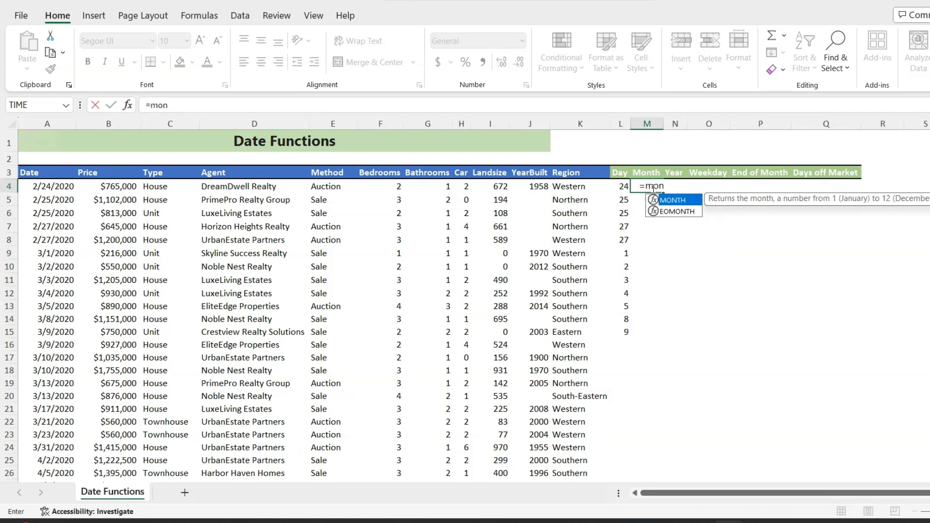
key(Tab)
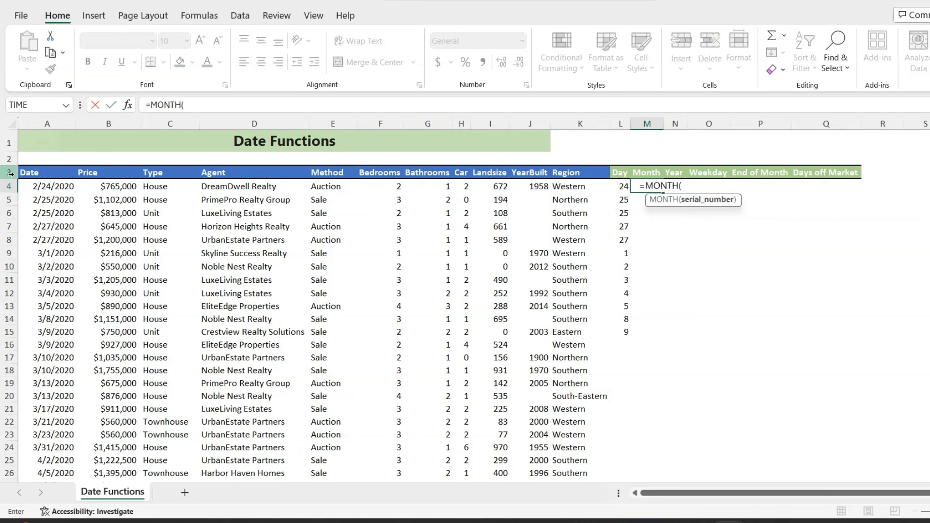
click(46, 186)
key(Return)
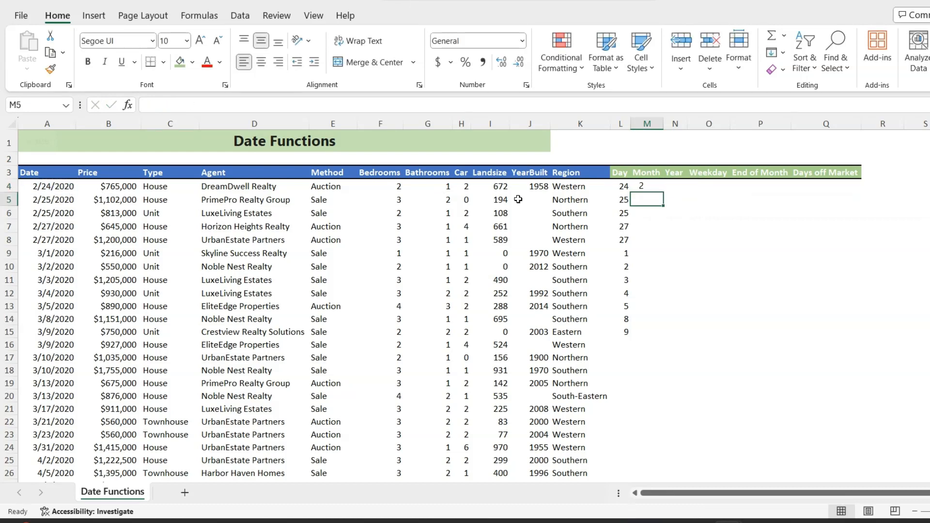
click(646, 188)
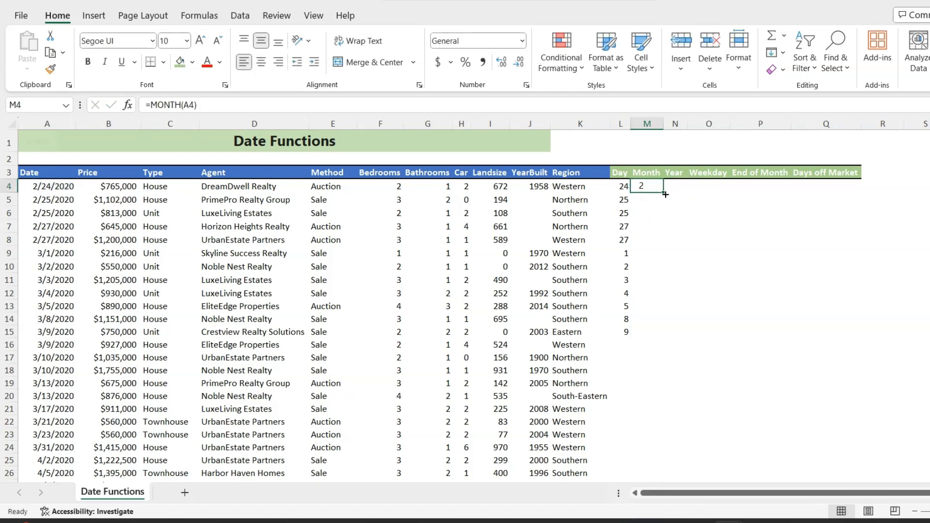
drag(663, 193, 648, 338)
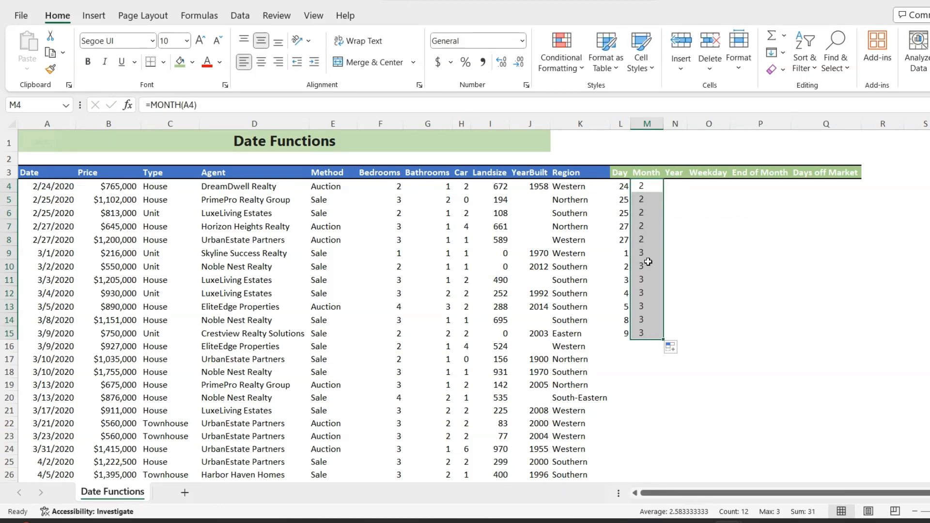
- Enter =YEAR(A4) in N4 of the Year column and copy the formula down to N15
click(677, 188)
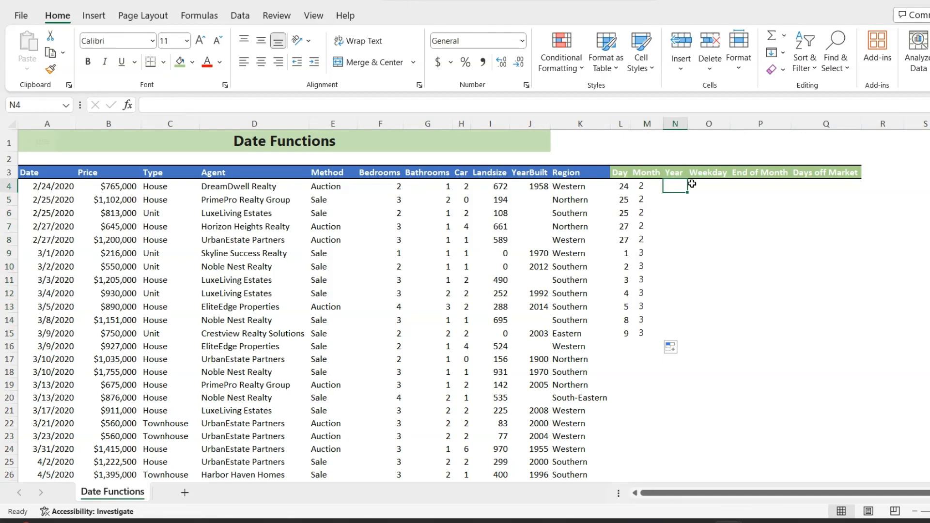
text(=yea)
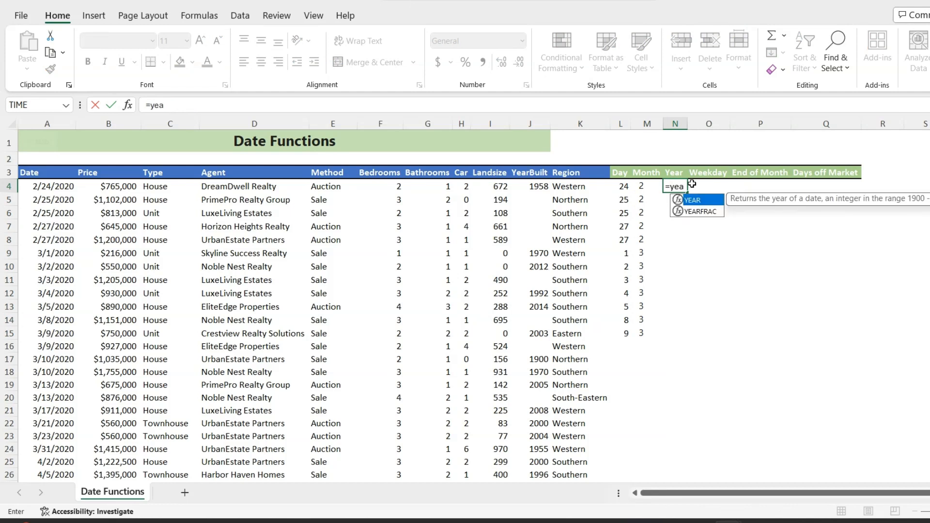
key(Tab)
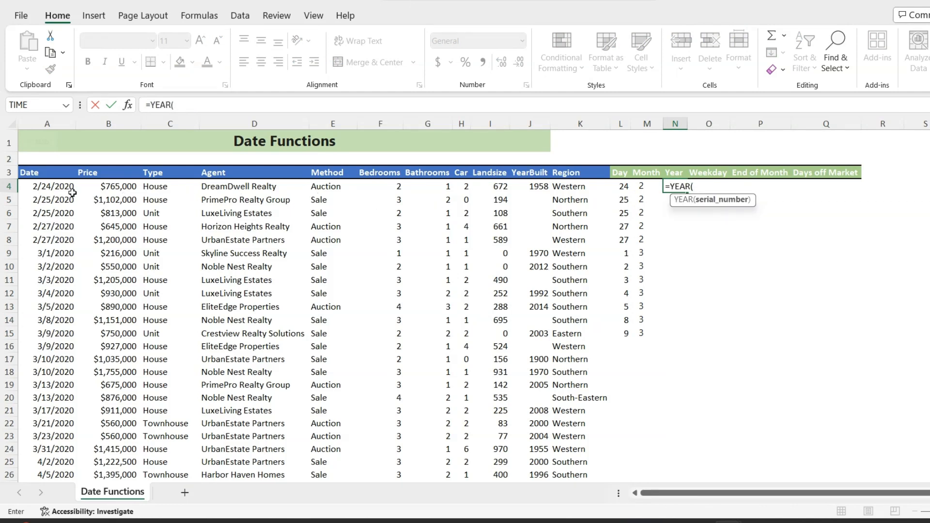
click(51, 189)
key(Return)
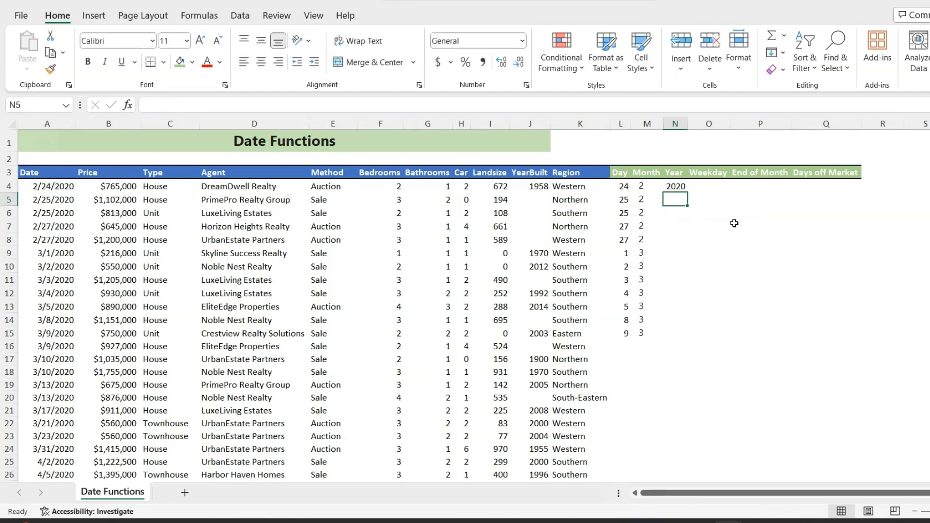
click(678, 186)
drag(690, 192, 687, 341)
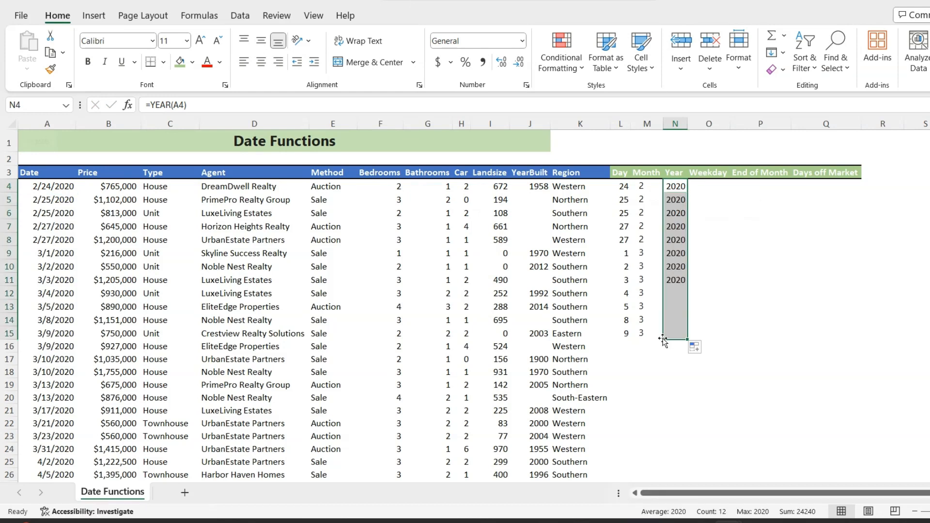
- Calculate Monday-based weekday numbers with =WEEKDAY(A4,2) in O4 of the Weekday column and fill it down to O15
click(709, 187)
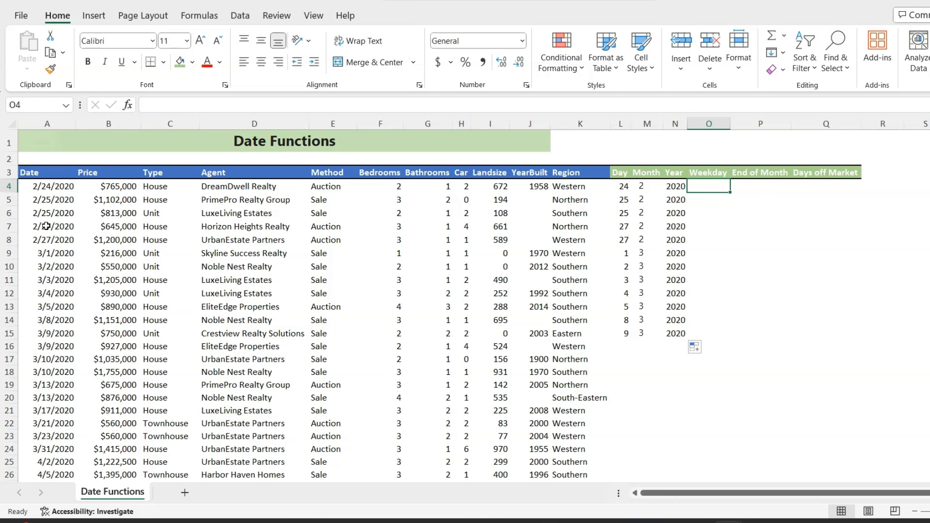
text(=wee)
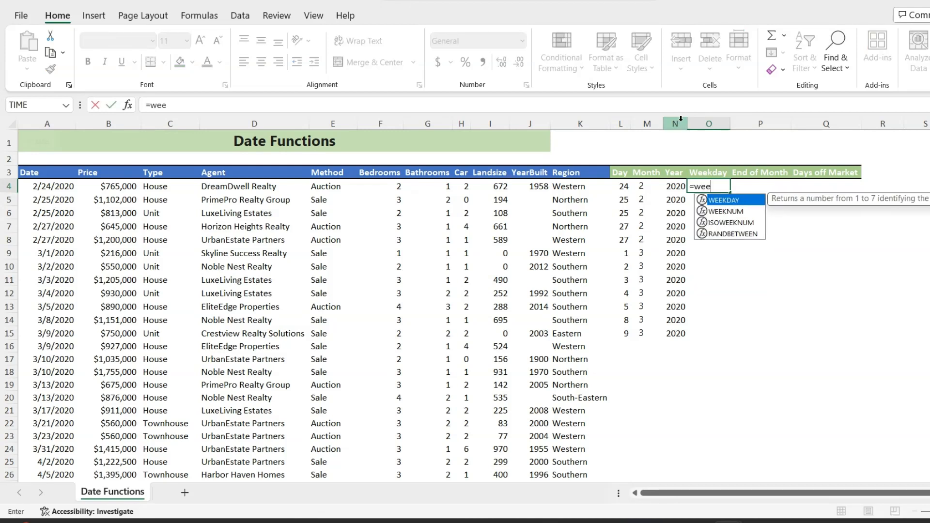
key(Tab)
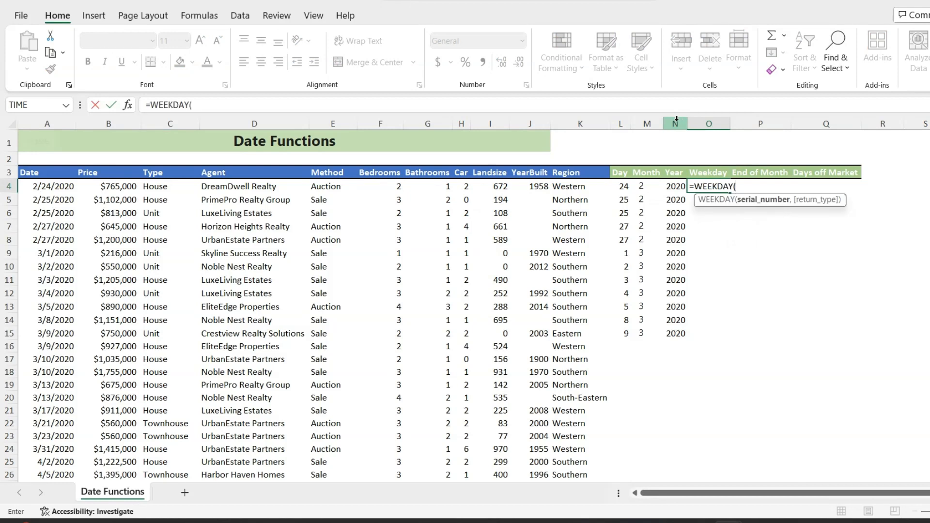
click(50, 188)
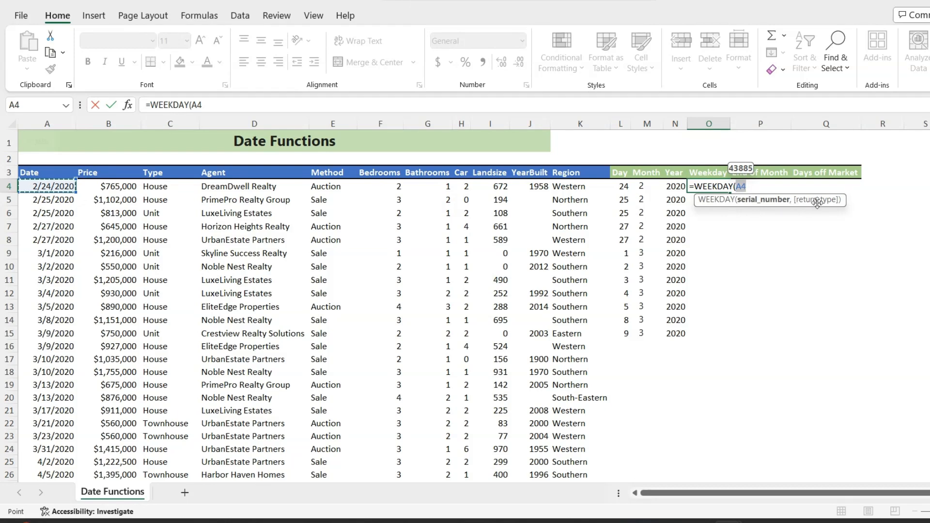
text(,)
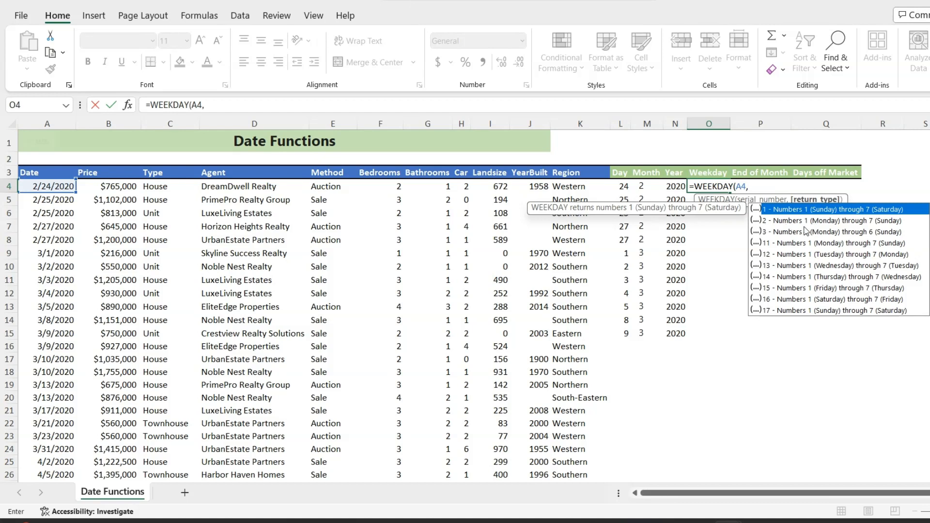
text(2))
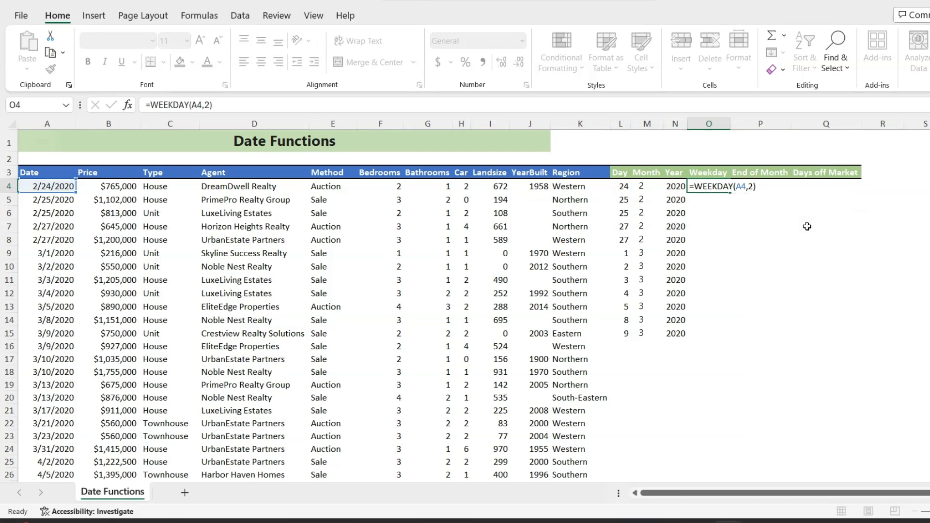
key(Return)
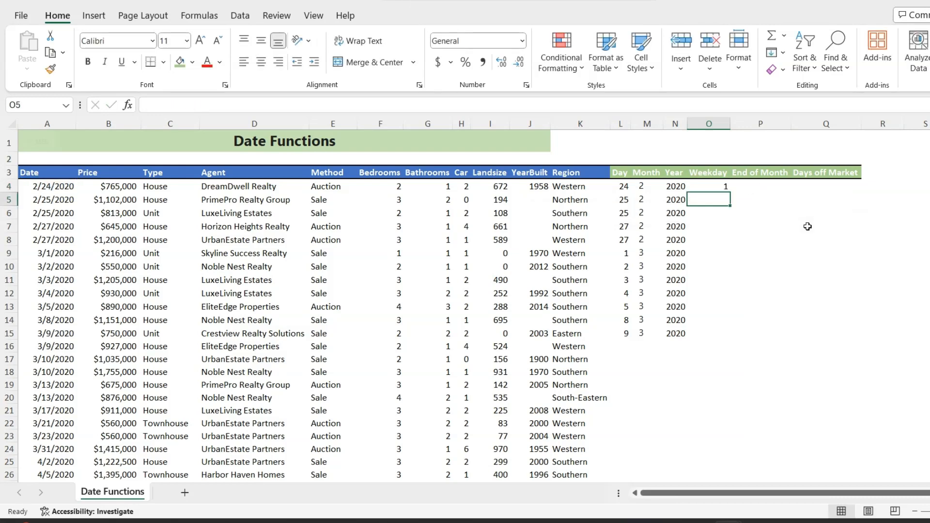
click(717, 187)
drag(730, 192, 708, 334)
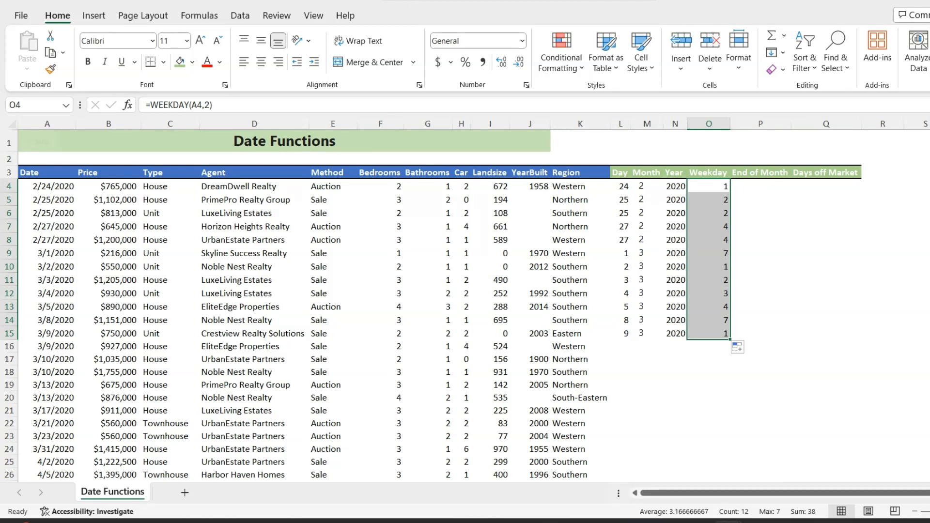
- Calculate each date's month end with =EOMONTH(A4,0) in P4 of the End of Month column and fill it down to P15
click(756, 187)
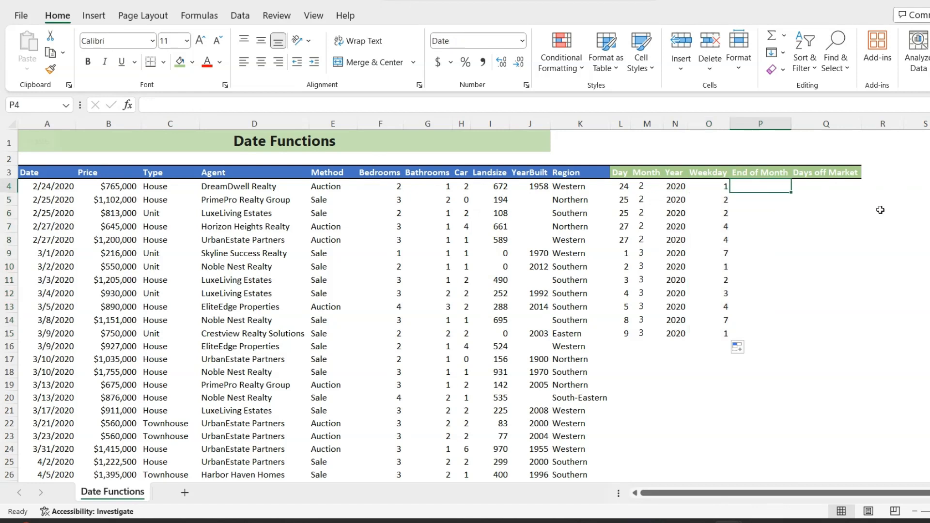
text(=)
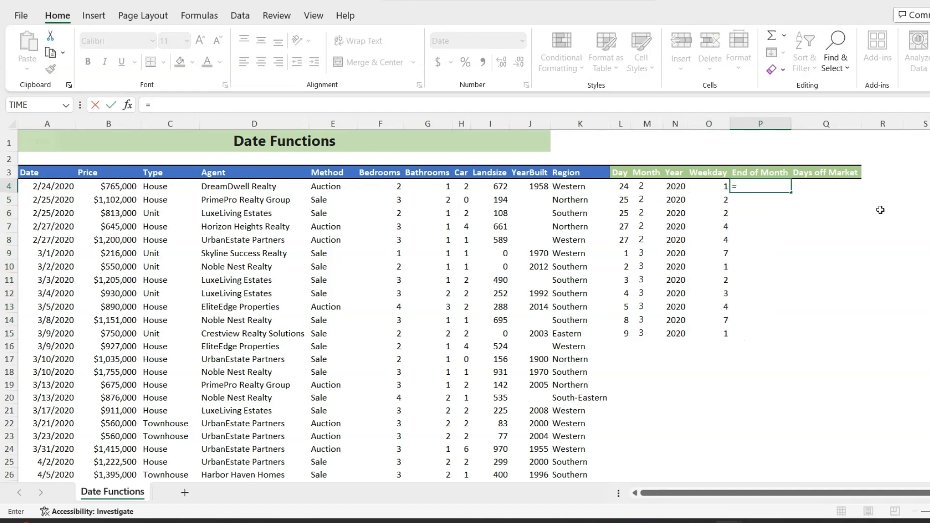
text(eo)
key(Tab)
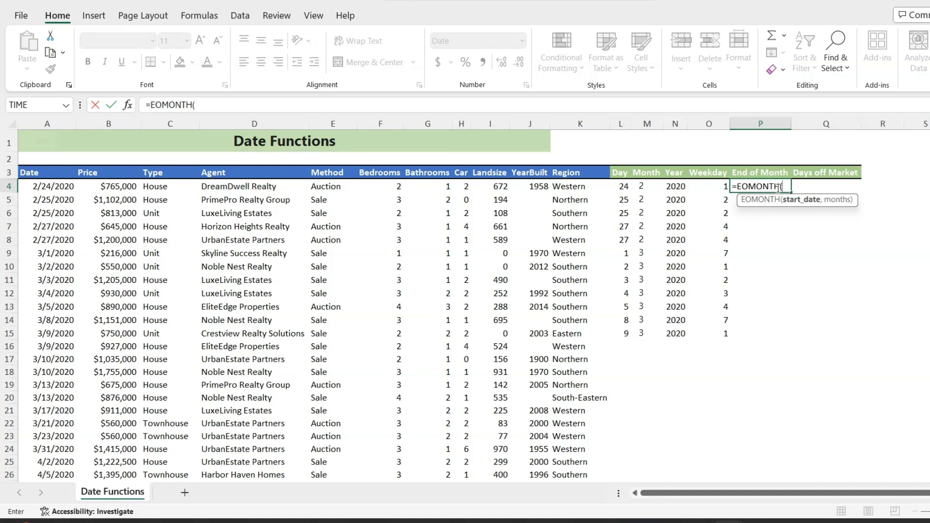
click(45, 189)
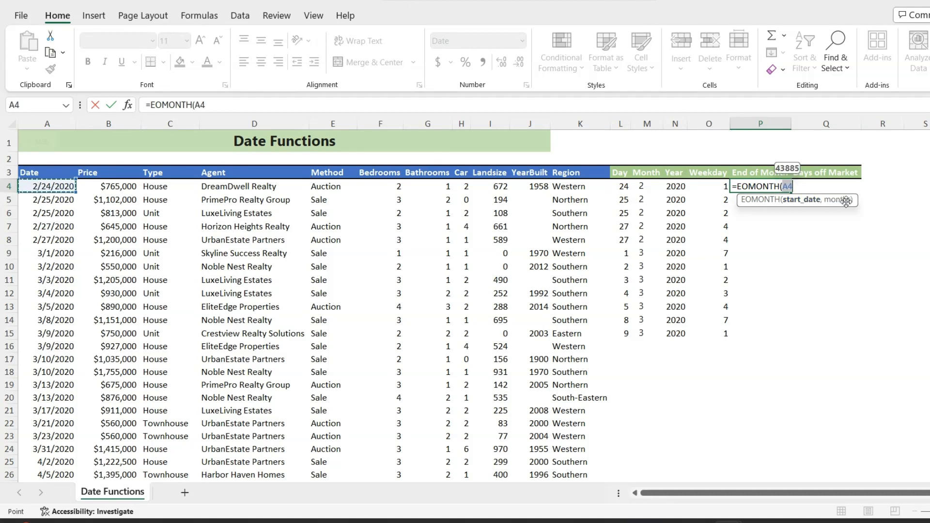
text(,)
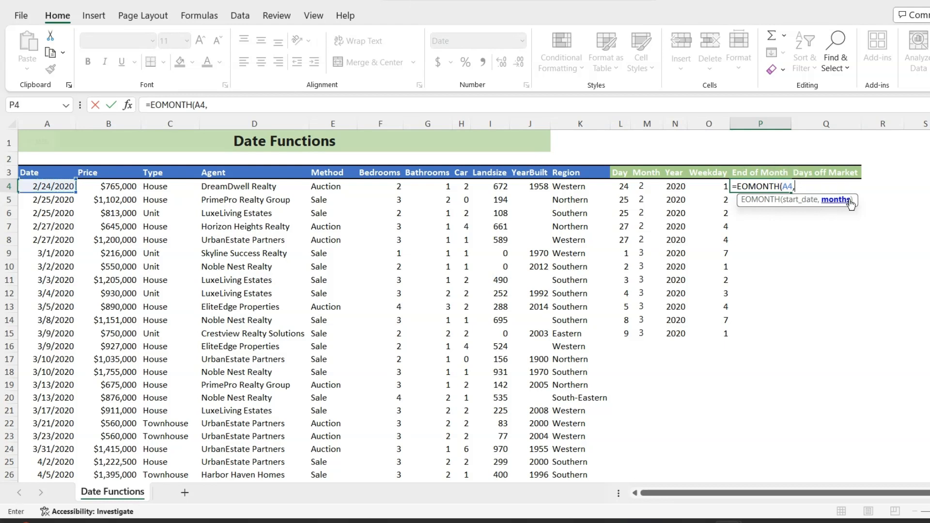
text(0)
key(Return)
click(775, 186)
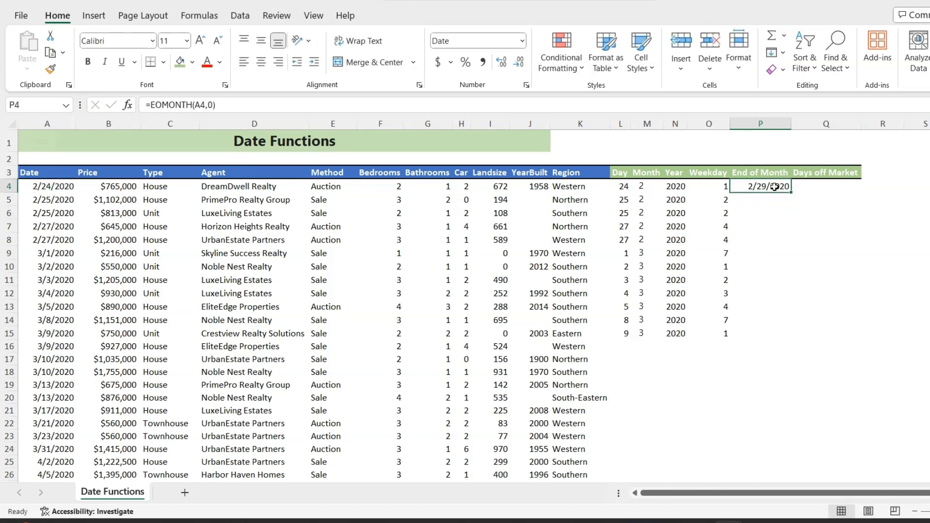
drag(790, 192, 769, 336)
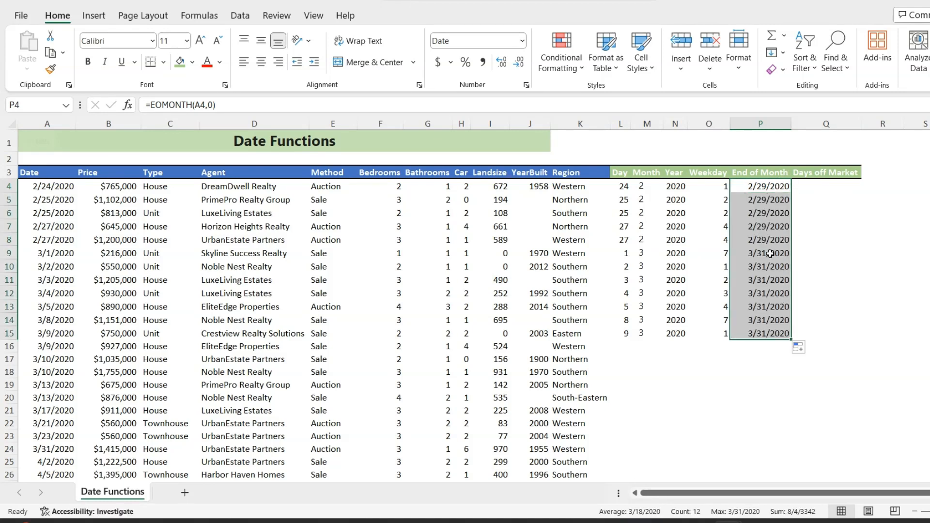
- Enter =TODAY() in Q4 of the Days off Market column to return the current date
click(827, 187)
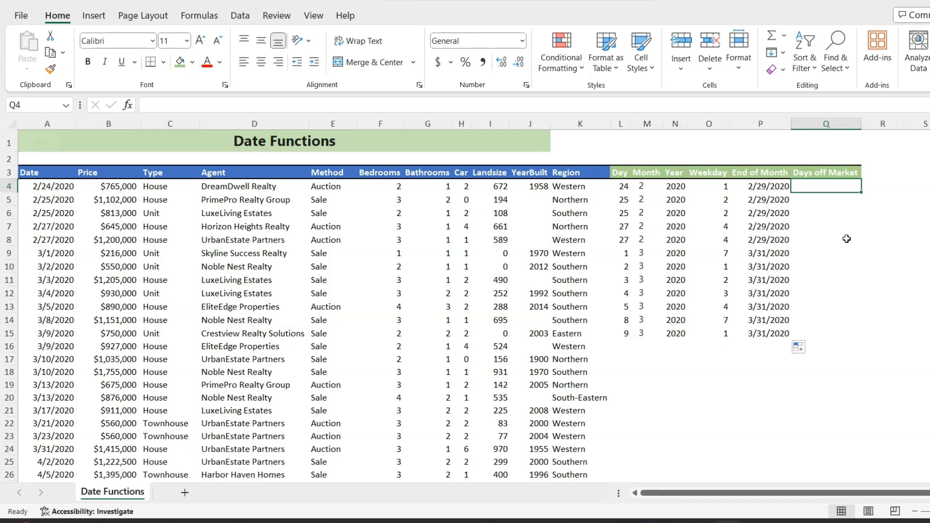
text(=to)
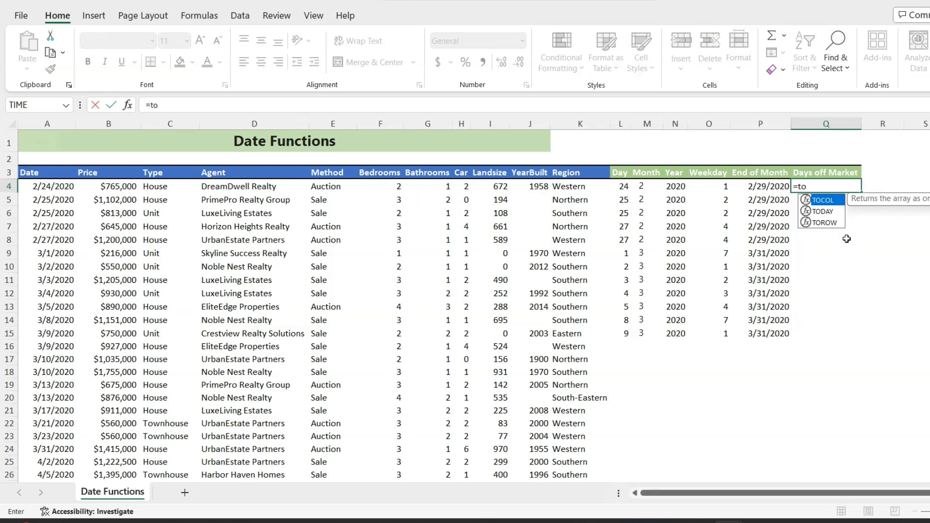
key(Down)
key(Tab)
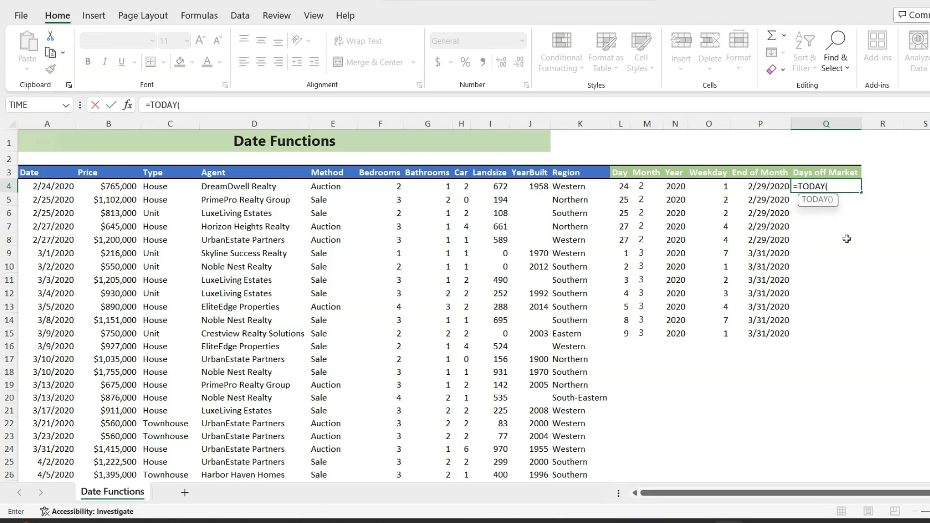
key(Return)
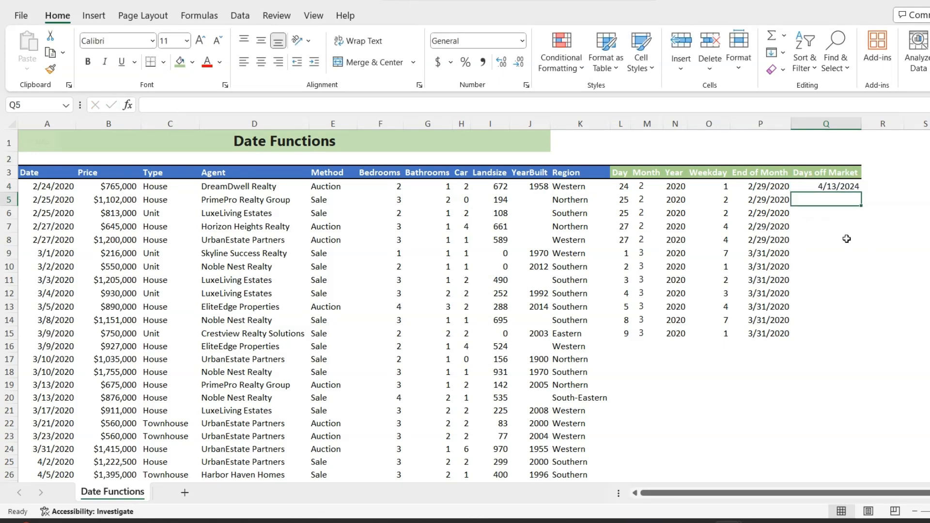
- Extend the formula in Q4 to =TODAY()-A4 to calculate the days elapsed since the listing's date
key(Up)
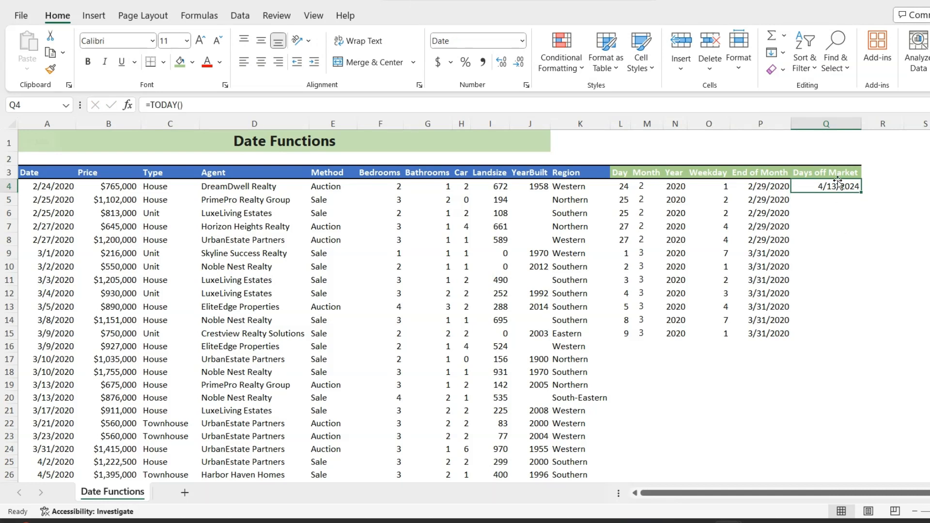
click(287, 108)
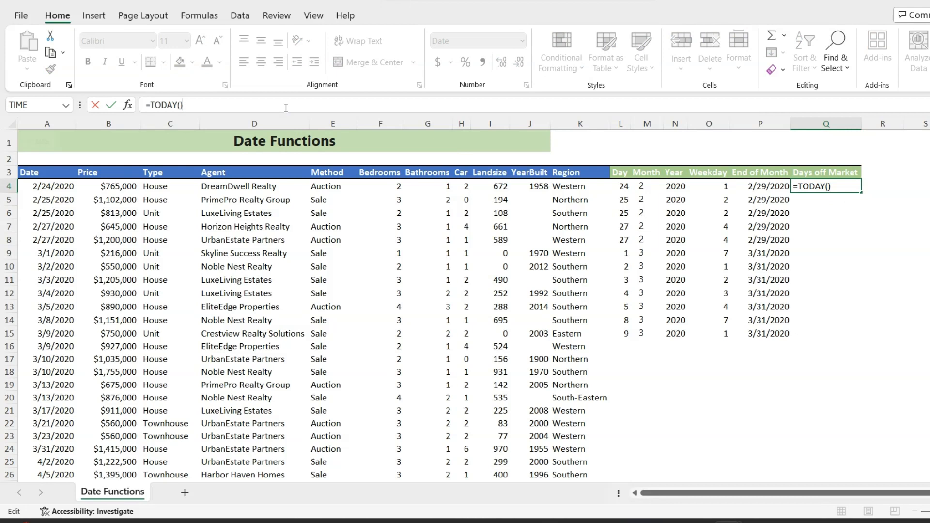
text(-)
click(46, 189)
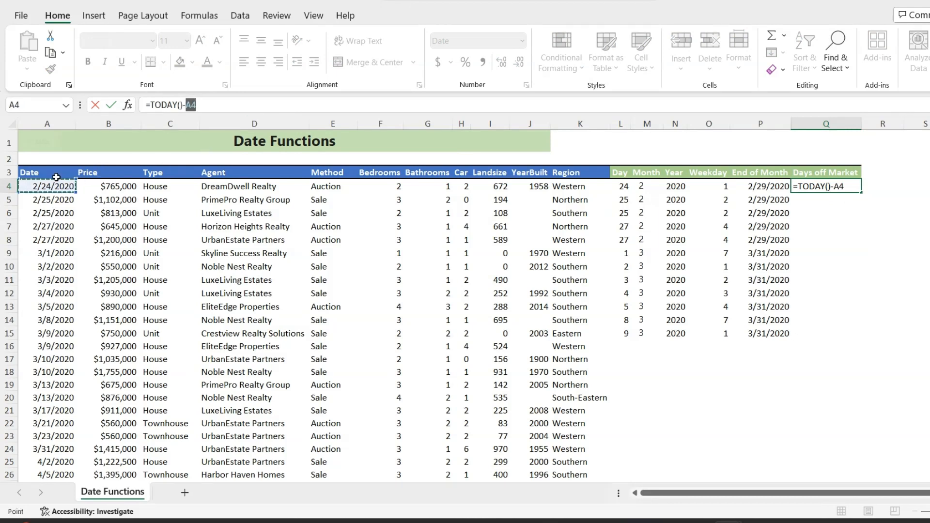
key(Return)
- Apply the General number format to Q4 and copy its formula down to Q15
click(835, 188)
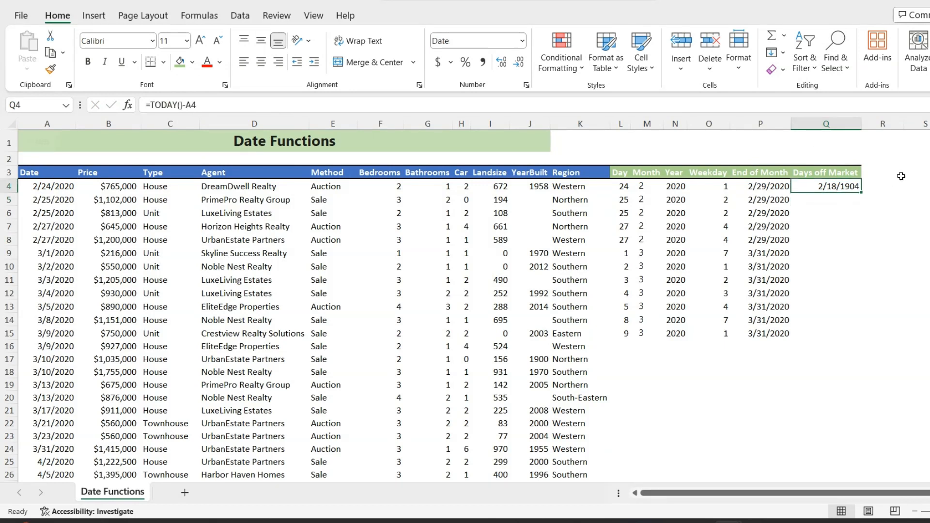
key(ctrl+shift+asciitilde)
drag(860, 191, 835, 339)
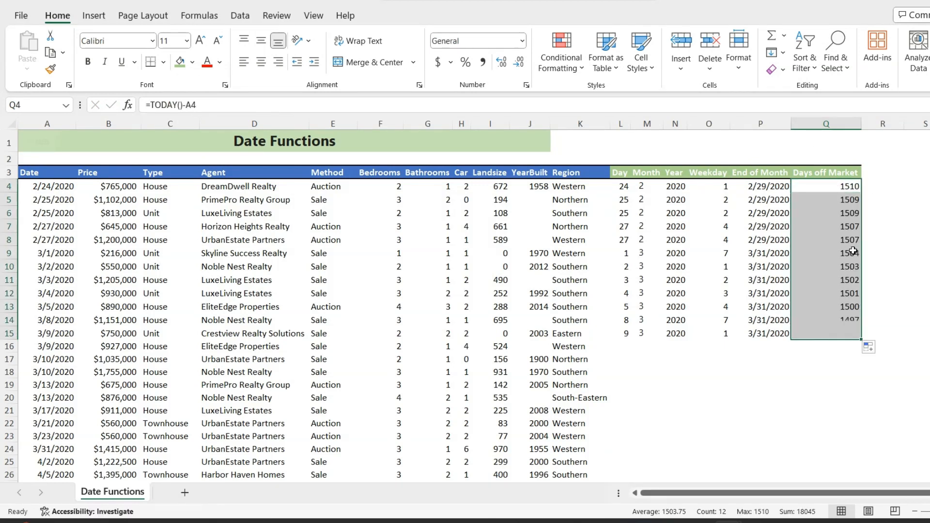